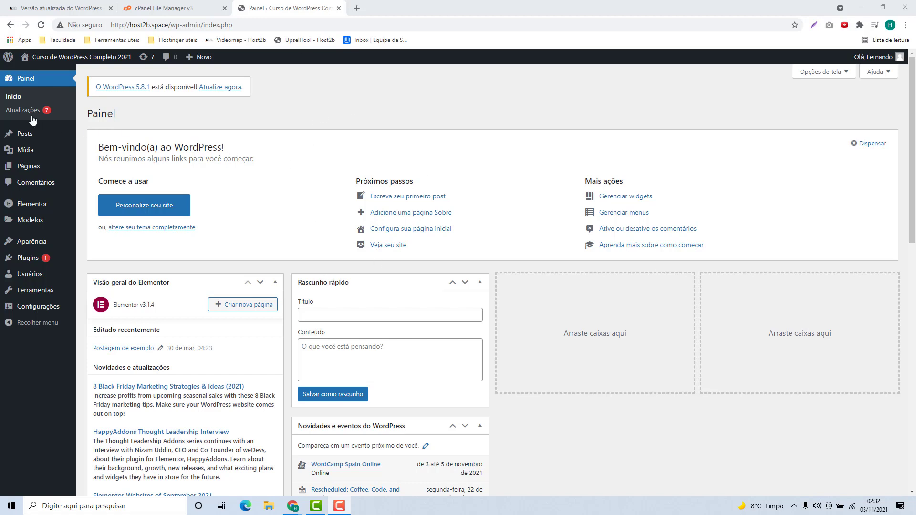
Check the installed WordPress version on the updates page and open the public_html folder in the cPanel File Manager.
{"action": "left_click", "coordinate": [12, 114]}
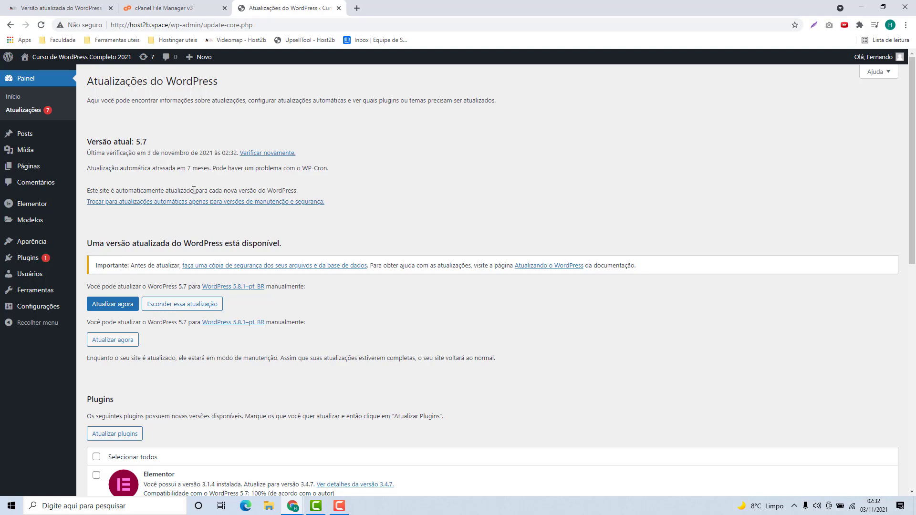
{"action": "left_click", "coordinate": [185, 11]}
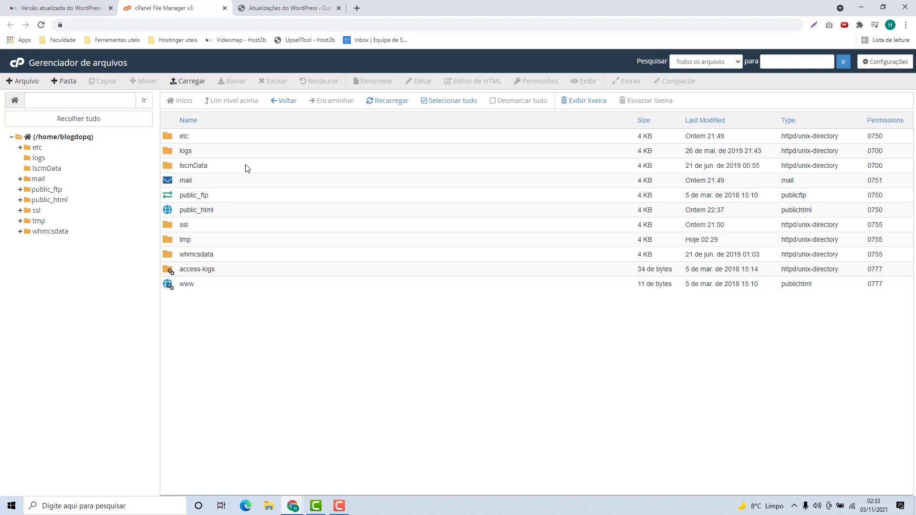
{"action": "double_click", "coordinate": [221, 216]}
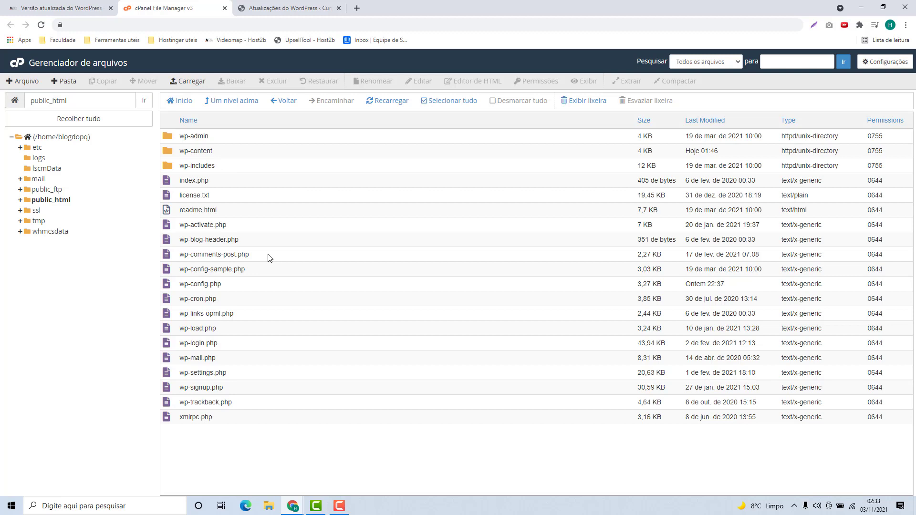
Download the WordPress 5.8.1 package from the host2b page about the updated WordPress version and dismiss the download list.
{"action": "left_click", "coordinate": [61, 7]}
{"action": "left_click", "coordinate": [125, 56]}
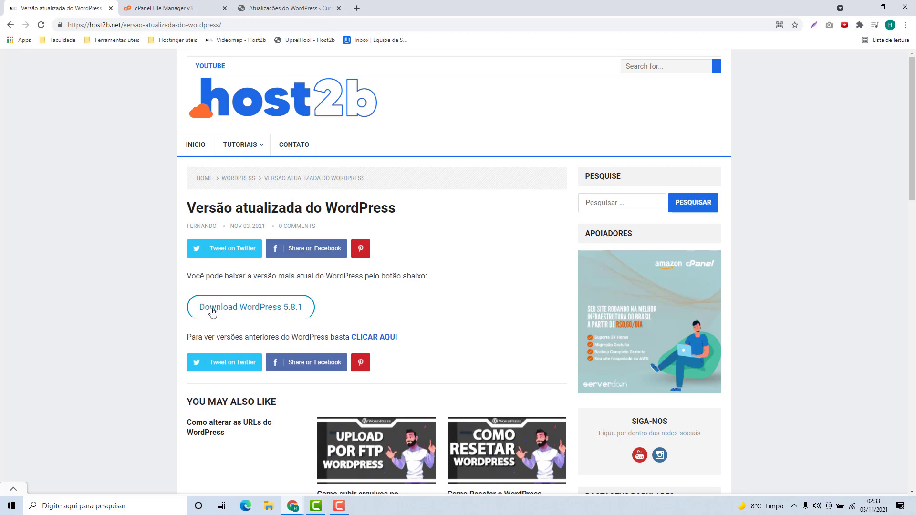
{"action": "left_click", "coordinate": [258, 310]}
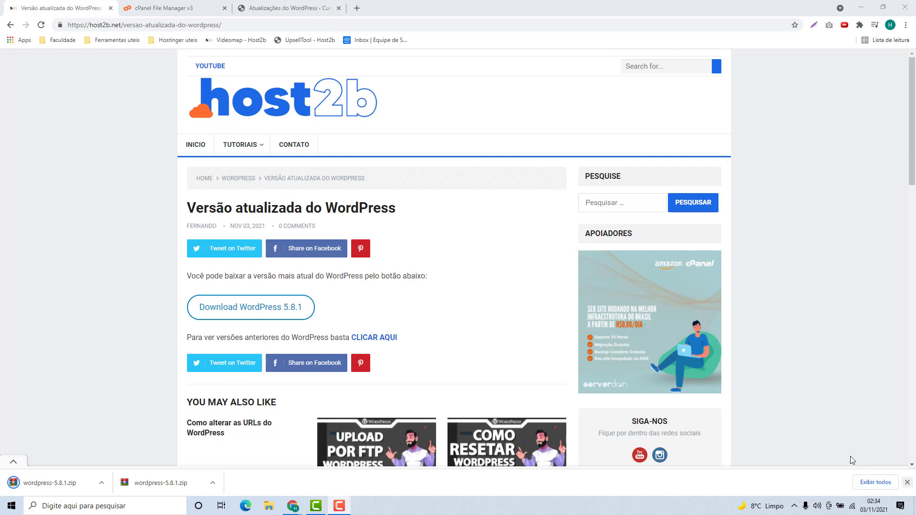
{"action": "left_click", "coordinate": [907, 483]}
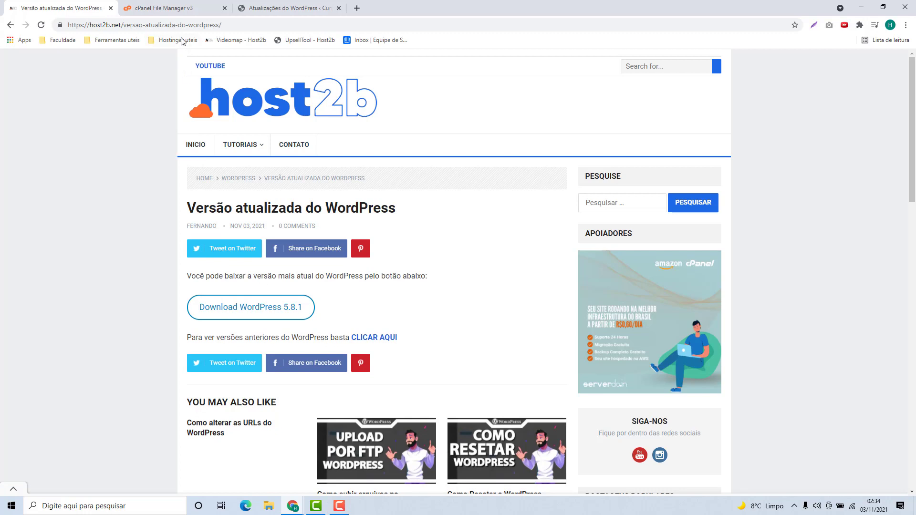
Upload wordpress-5.8.1.zip from the Downloads folder to public_html in the cPanel File Manager and return to that folder.
{"action": "left_click", "coordinate": [156, 13]}
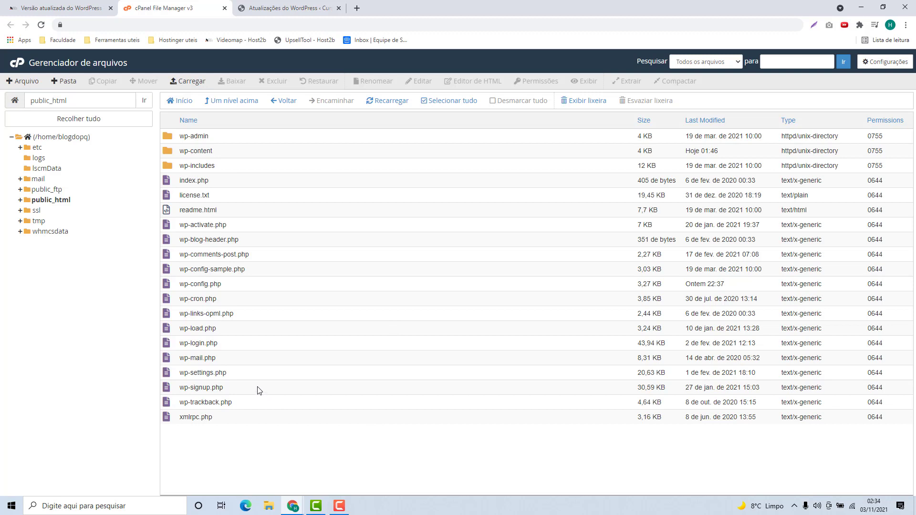
{"action": "left_click", "coordinate": [193, 85]}
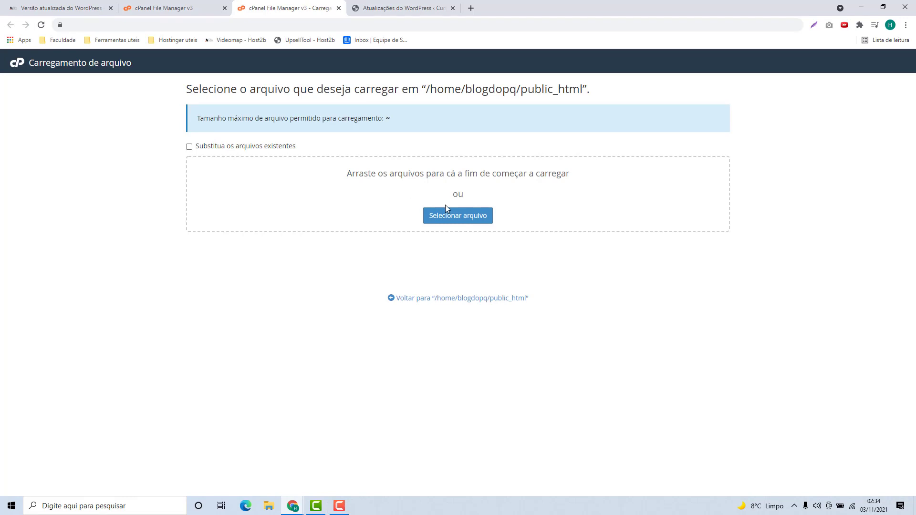
{"action": "left_click", "coordinate": [460, 222]}
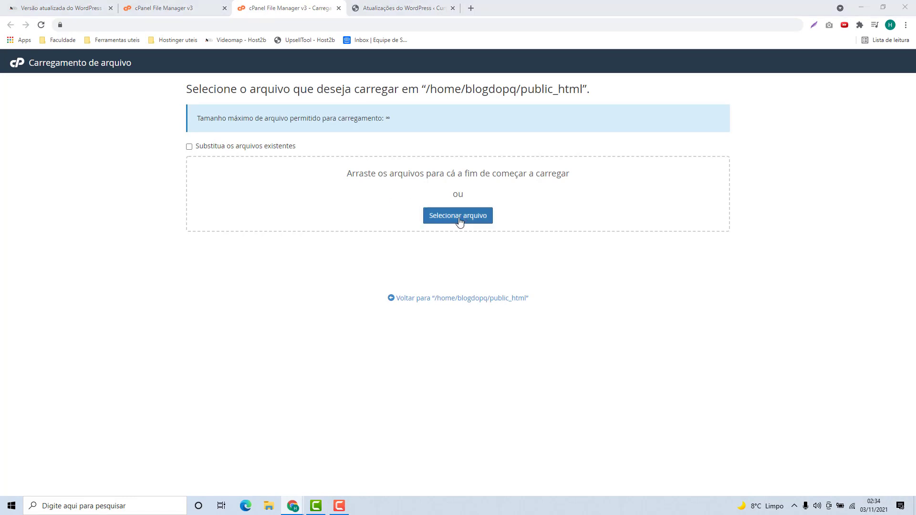
{"action": "left_click", "coordinate": [34, 86]}
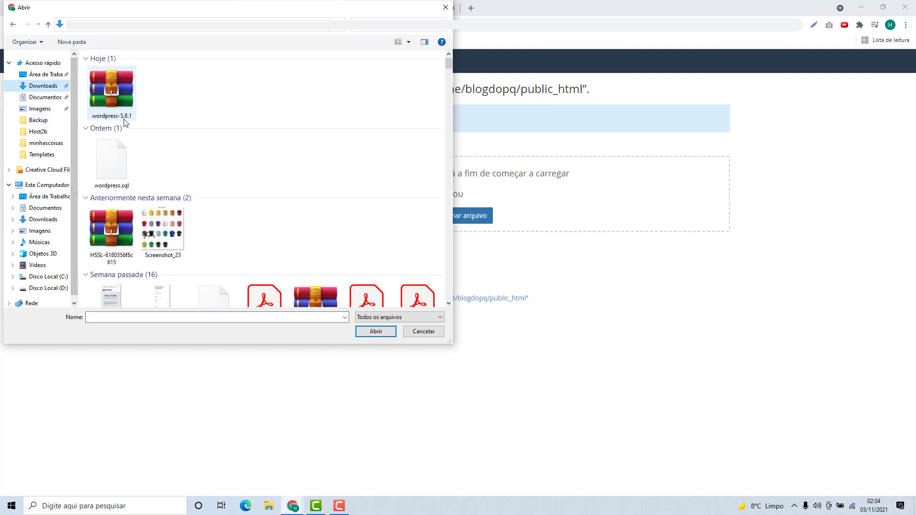
{"action": "double_click", "coordinate": [114, 95]}
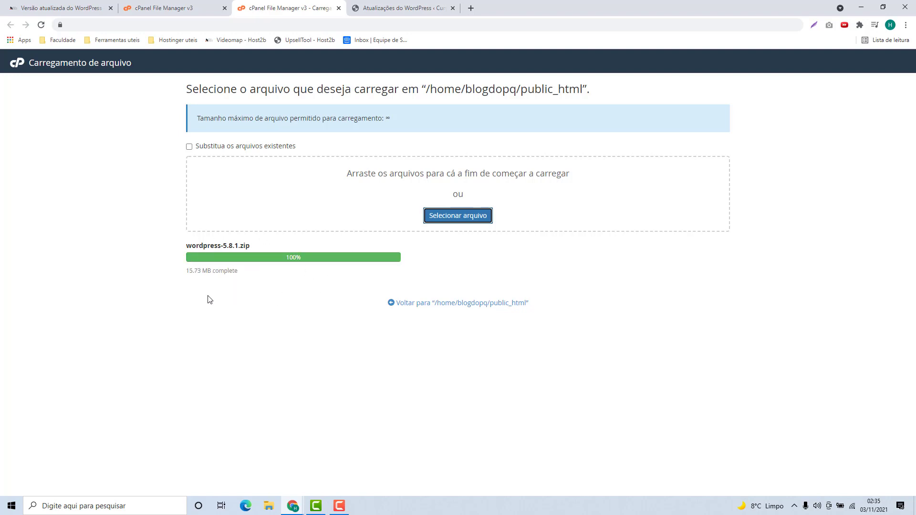
{"action": "left_click", "coordinate": [418, 307]}
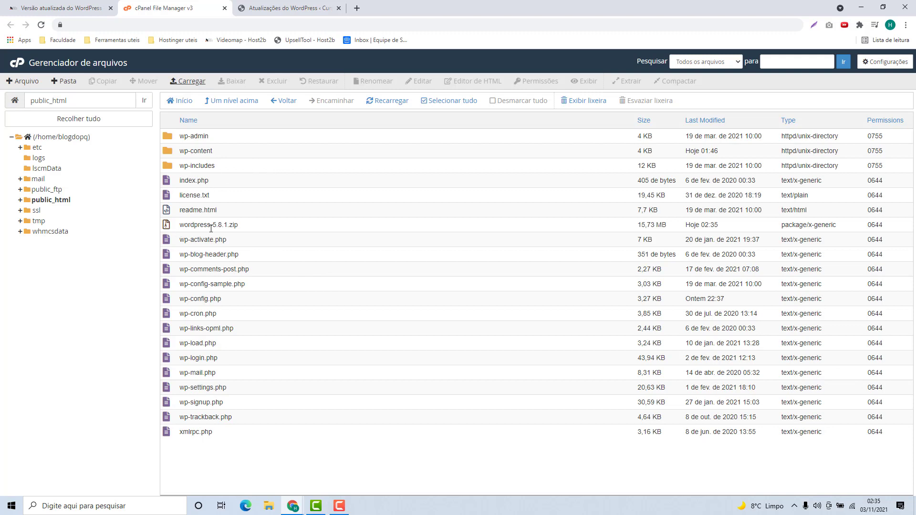
Extract wordpress-5.8.1.zip into /public_html and look through the contents of the extracted wordpress folder.
{"action": "left_click", "coordinate": [243, 229]}
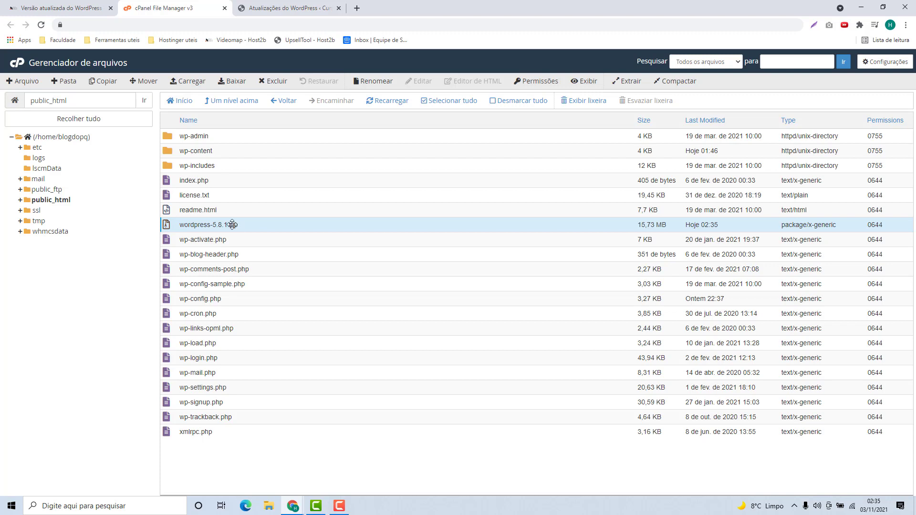
{"action": "left_click_drag", "start_coordinate": [232, 227], "coordinate": [241, 226]}
{"action": "left_click", "coordinate": [626, 82]}
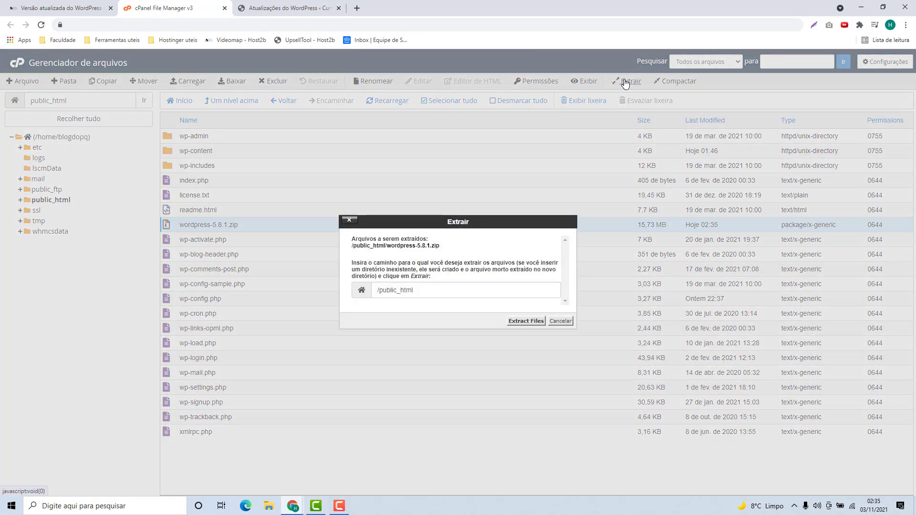
{"action": "left_click", "coordinate": [527, 321]}
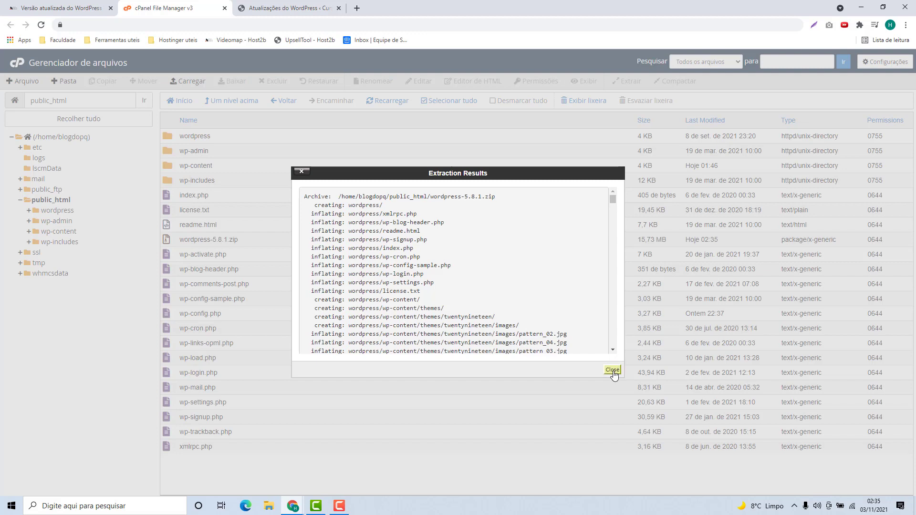
{"action": "left_click", "coordinate": [613, 370]}
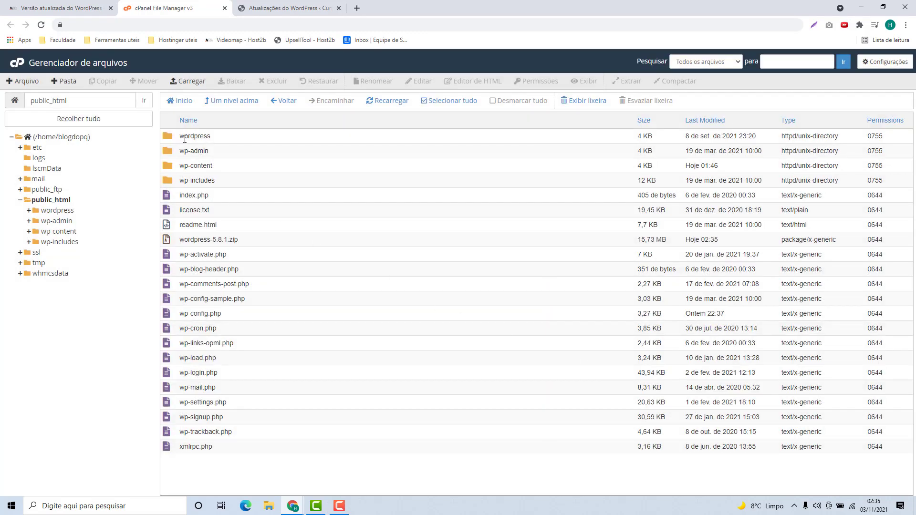
{"action": "double_click", "coordinate": [220, 141]}
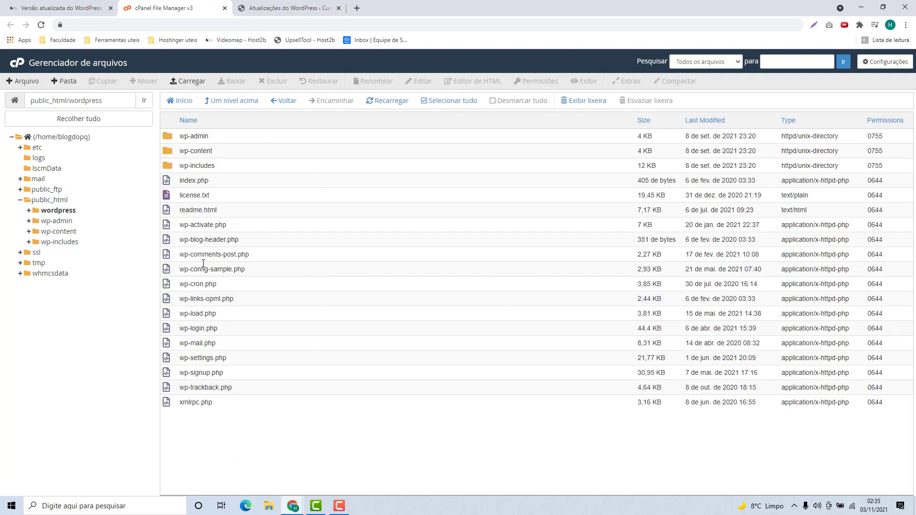
{"action": "left_click", "coordinate": [240, 106]}
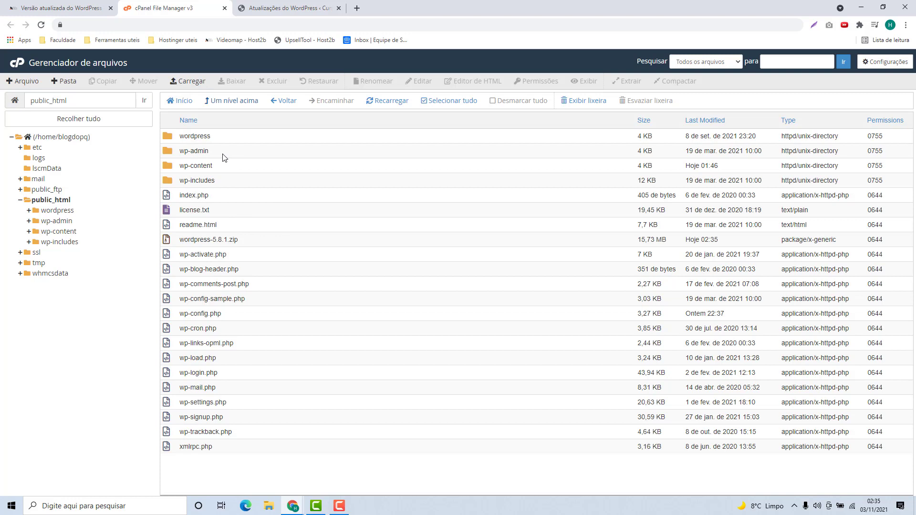
Create a new folder named 00backup inside public_html.
{"action": "left_click", "coordinate": [67, 82]}
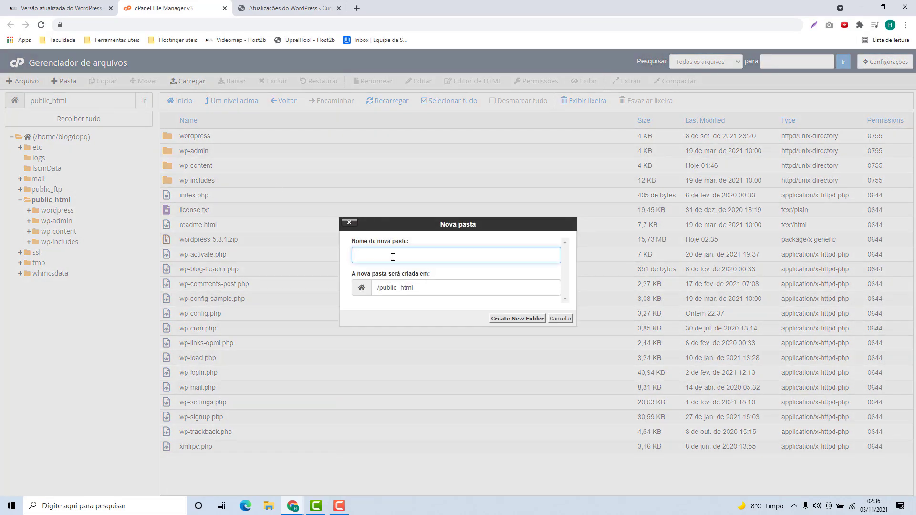
{"action": "type", "text": "00backup"}
{"action": "left_click", "coordinate": [509, 319]}
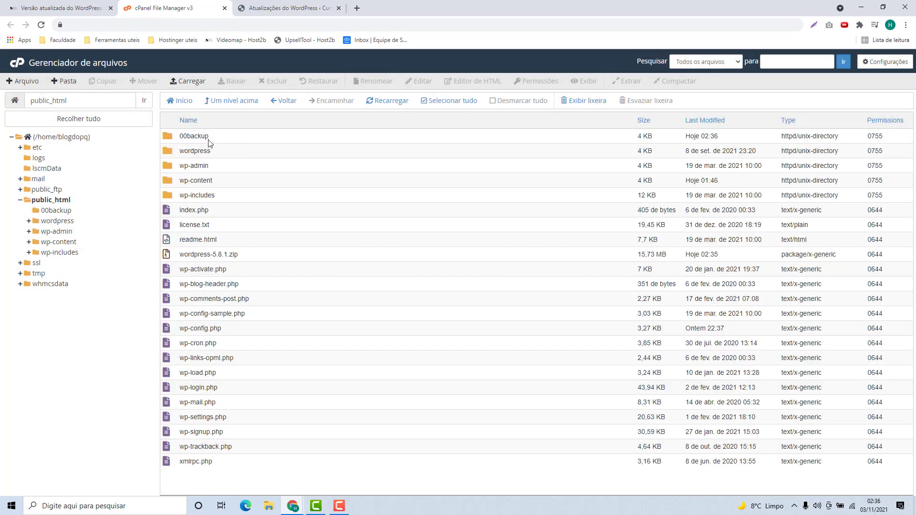
Move the old WordPress files and folders plus the zip into /public_html/00backup, leaving out wp-content, wp-config.php and the wordpress folder.
{"action": "left_click", "coordinate": [217, 170]}
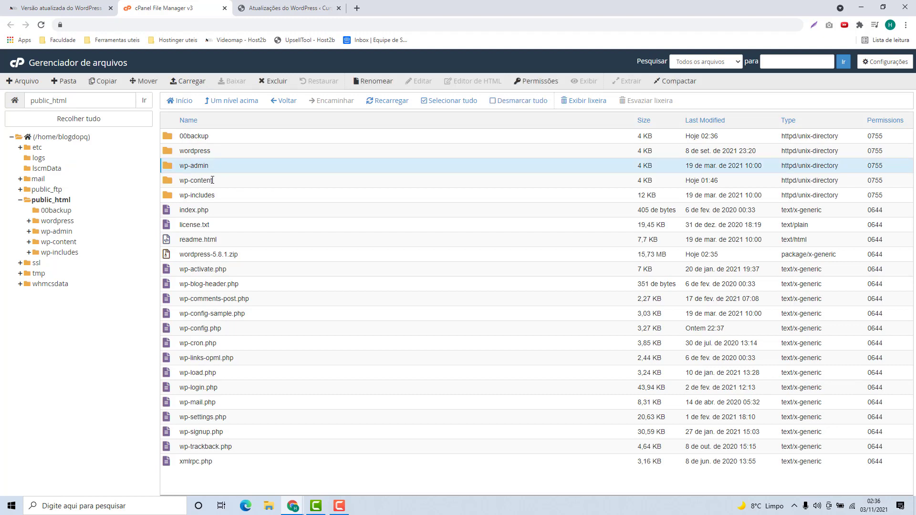
{"action": "left_click", "coordinate": [226, 467], "text": "shift"}
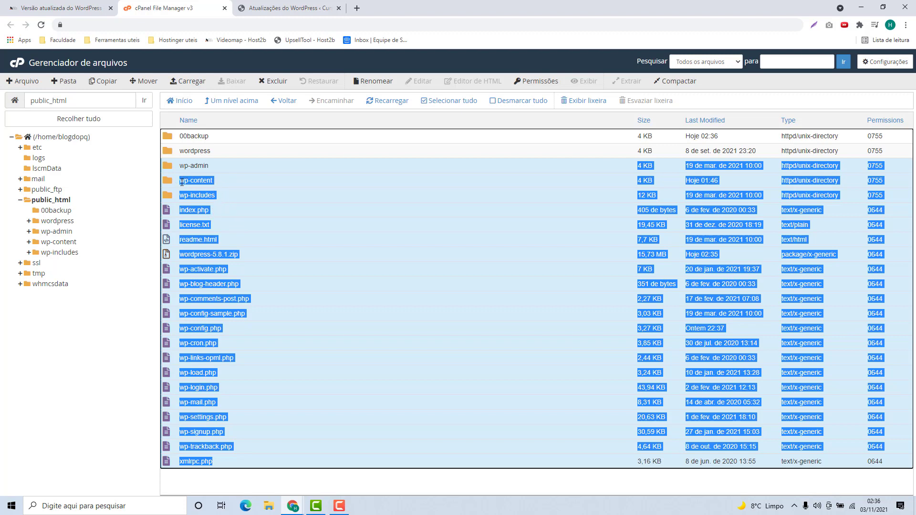
{"action": "left_click", "coordinate": [224, 183], "text": "ctrl"}
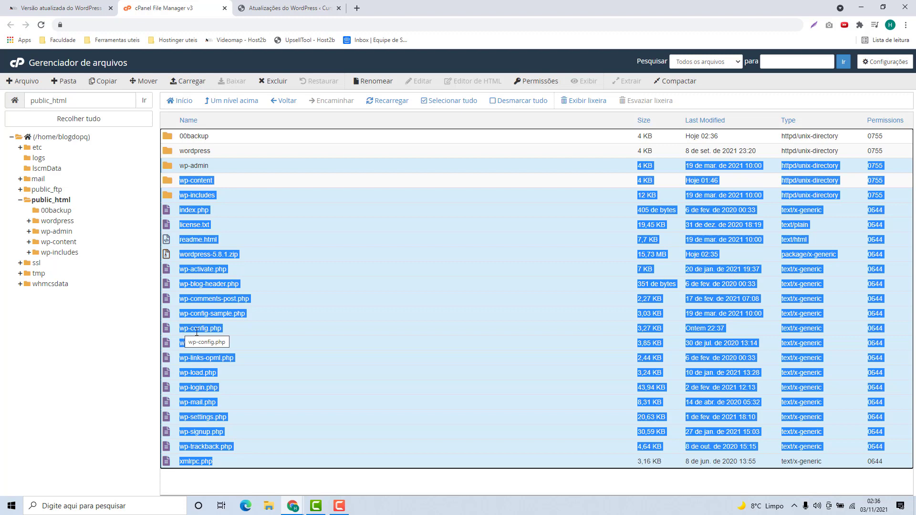
{"action": "left_click", "coordinate": [233, 331], "text": "ctrl"}
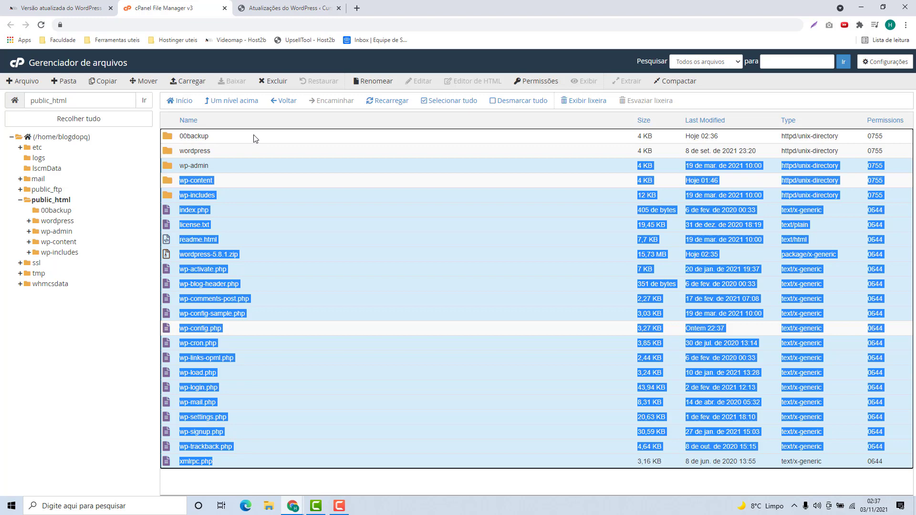
{"action": "left_click", "coordinate": [145, 82]}
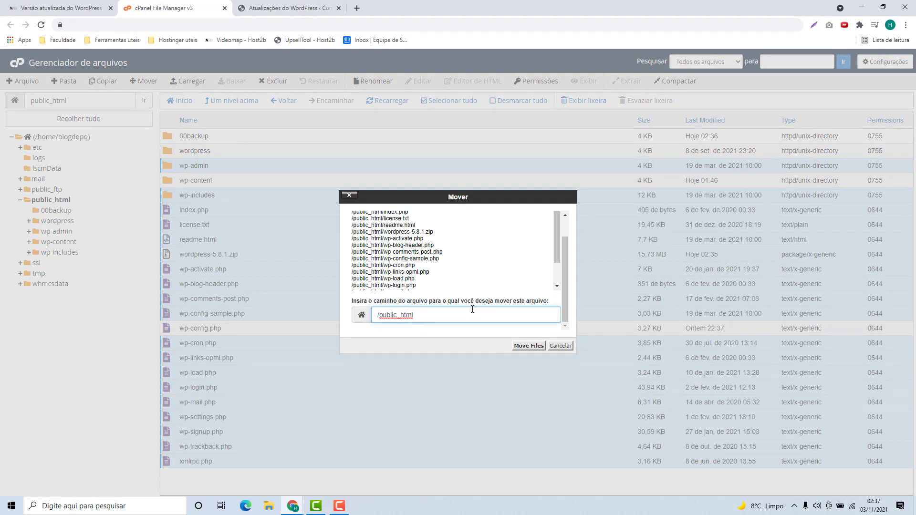
{"action": "type", "text": "00backup"}
{"action": "left_click", "coordinate": [516, 345]}
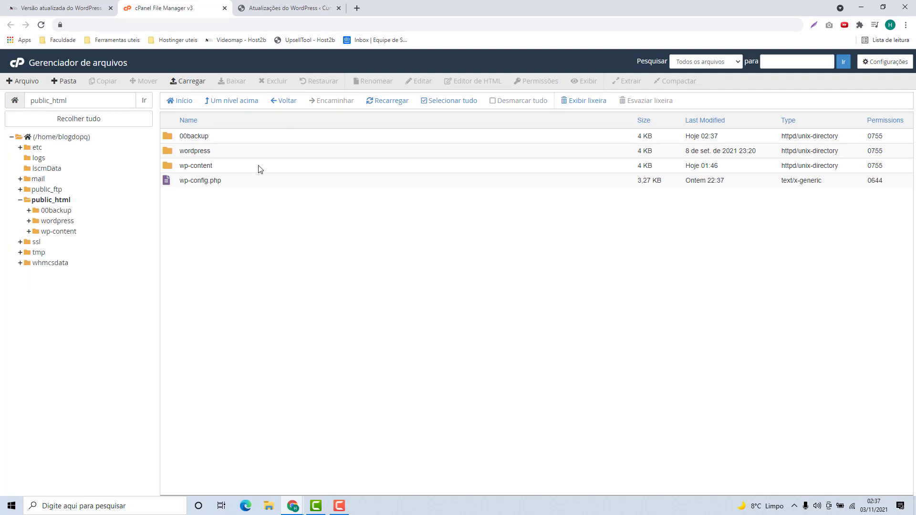
Move everything in the wordpress folder except wp-content to /public_html and return to public_html.
{"action": "double_click", "coordinate": [213, 152]}
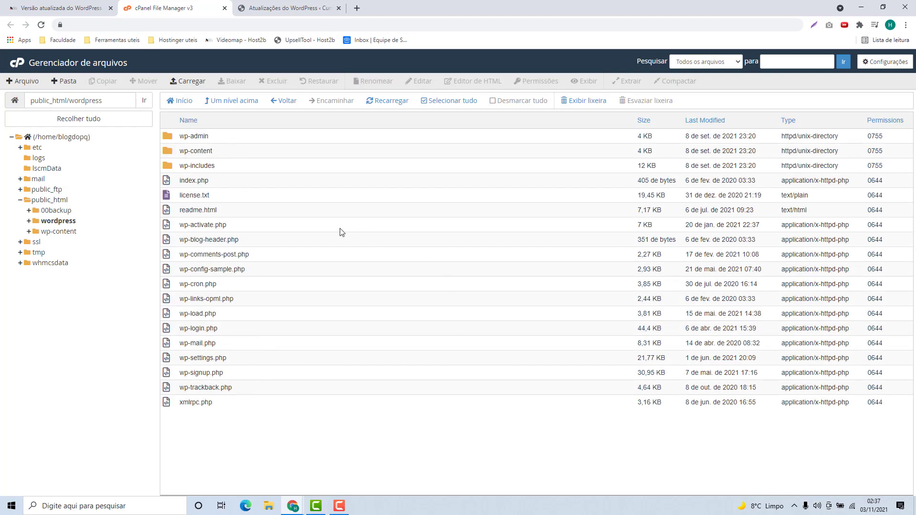
{"action": "left_click", "coordinate": [245, 401]}
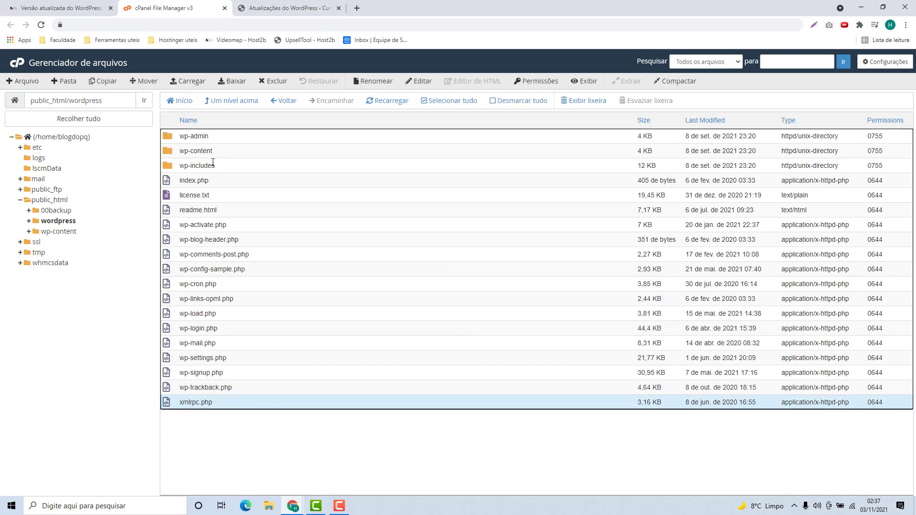
{"action": "left_click", "coordinate": [225, 136], "text": "shift"}
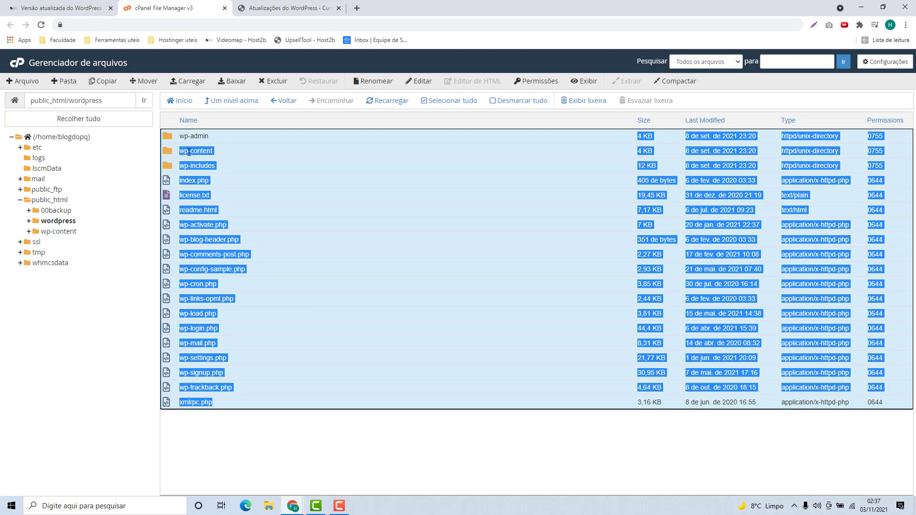
{"action": "left_click", "coordinate": [222, 152], "text": "ctrl"}
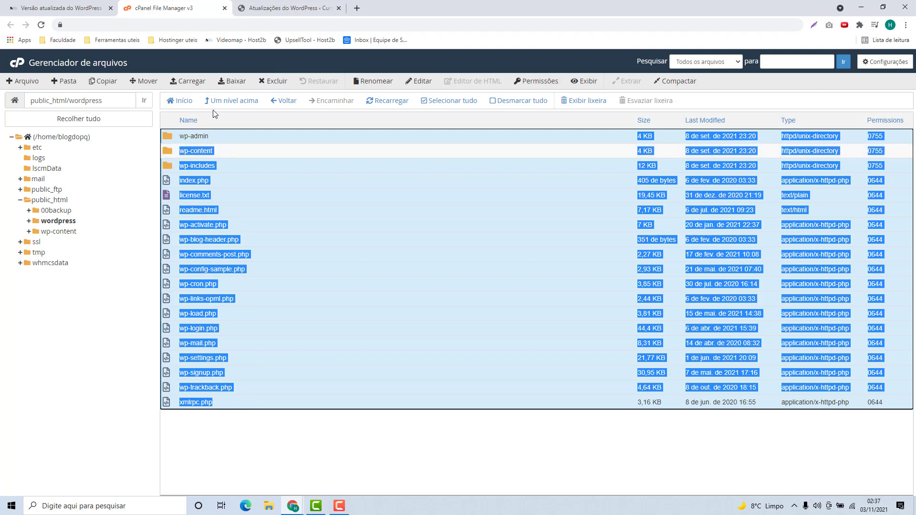
{"action": "left_click", "coordinate": [142, 87]}
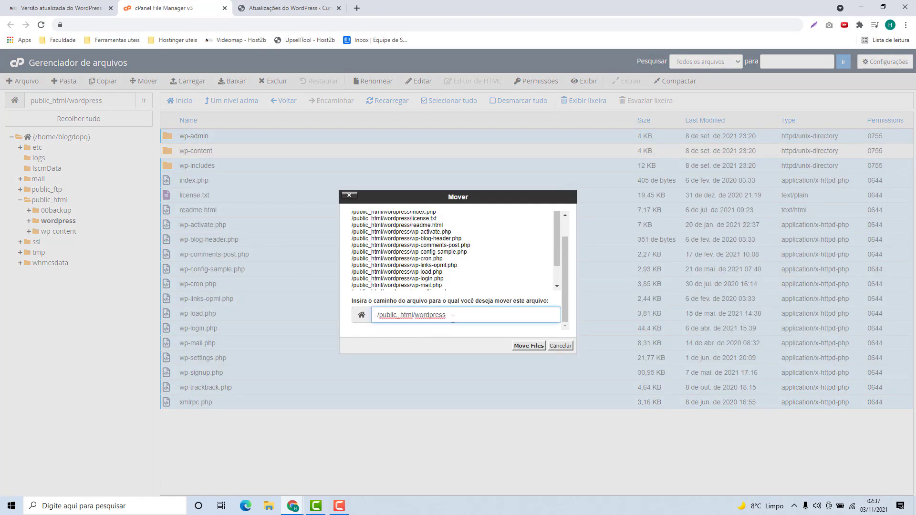
{"action": "left_click_drag", "start_coordinate": [448, 315], "coordinate": [413, 315]}
{"action": "key", "text": "BackSpace"}
{"action": "left_click", "coordinate": [524, 350]}
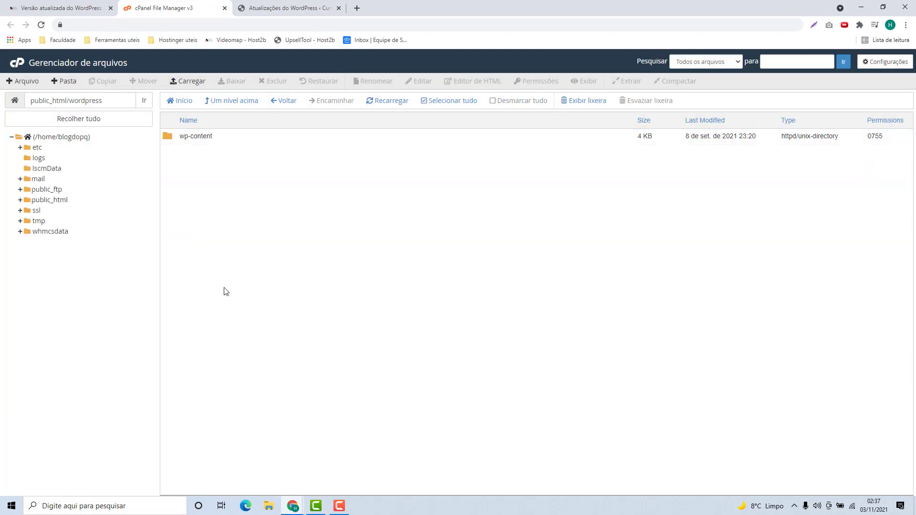
{"action": "left_click", "coordinate": [228, 104]}
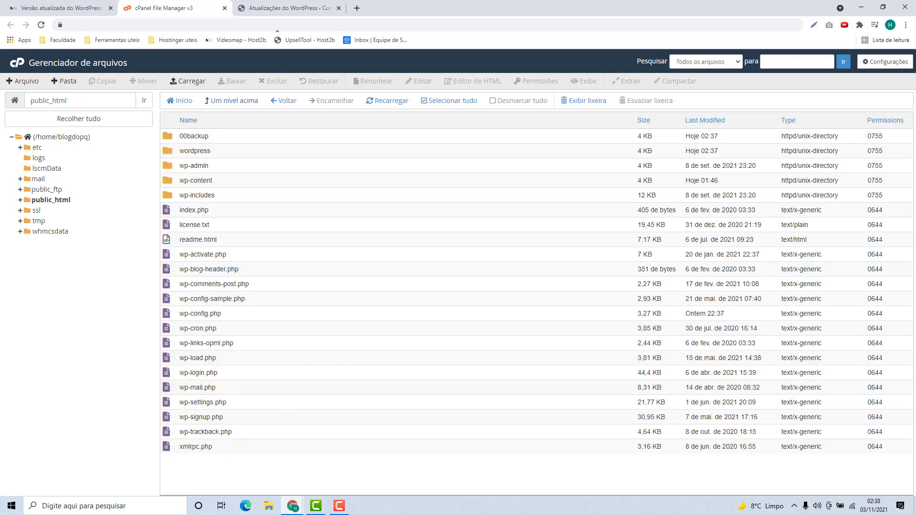
Switch to the WordPress admin tab and load the site's address again.
{"action": "left_click", "coordinate": [273, 13]}
{"action": "left_click", "coordinate": [234, 25]}
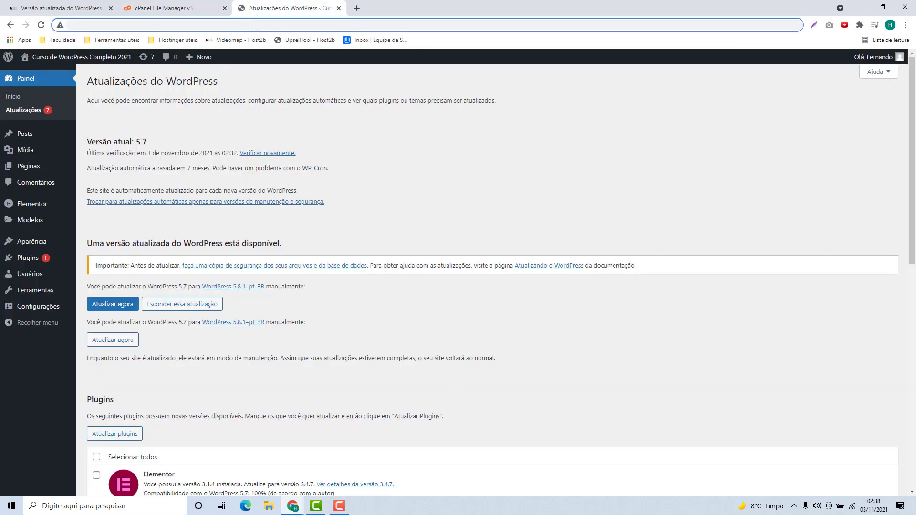
{"action": "left_click", "coordinate": [227, 41]}
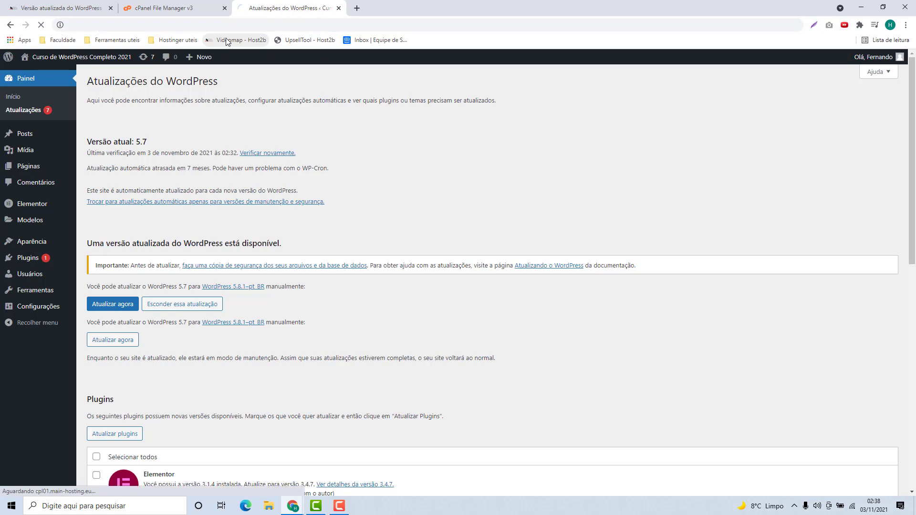